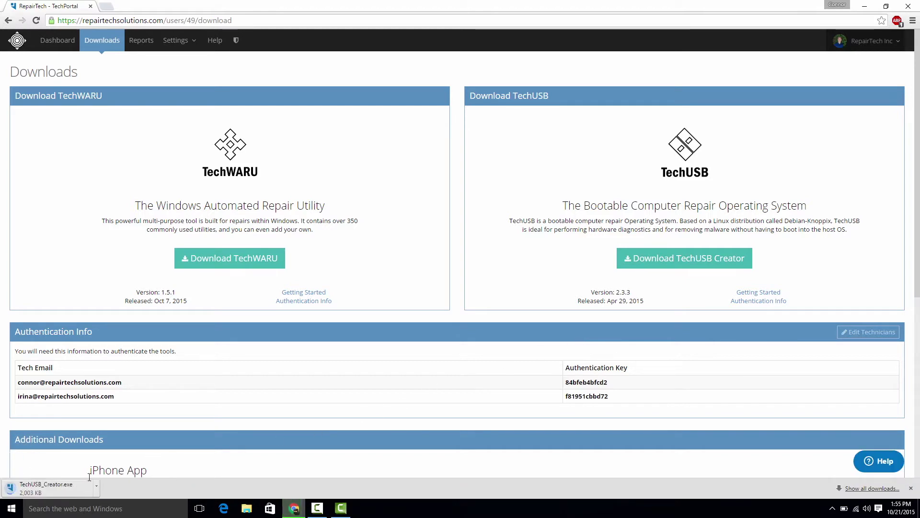
Step: Minimize Chrome, launch TechUSB_Creator.exe and allow it through the UAC prompt
left_click(867, 41)
left_click(864, 6)
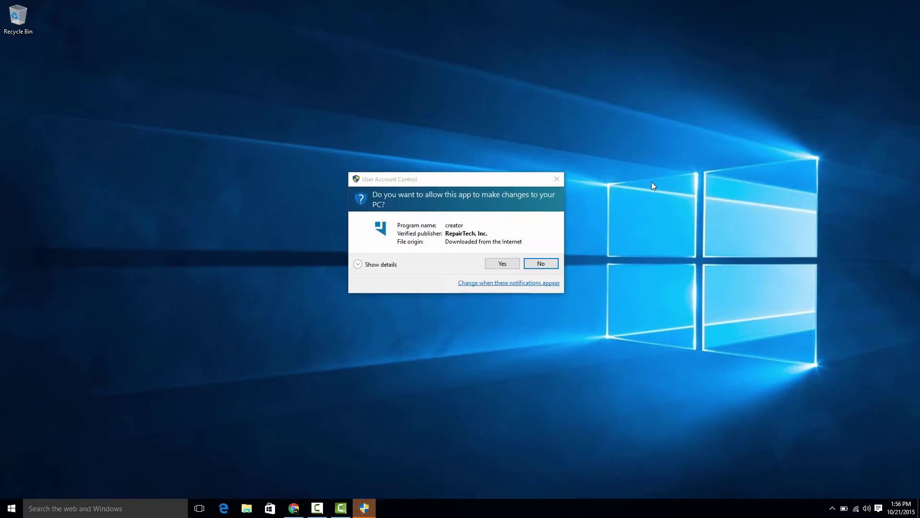
left_click(504, 263)
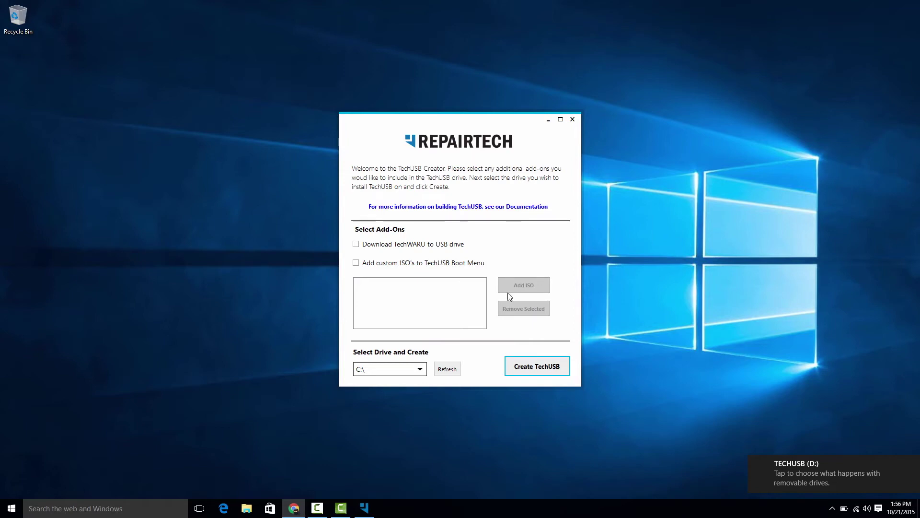
Step: Include TechWARU, target drive D:\, create the TechUSB and confirm completion
left_click(415, 244)
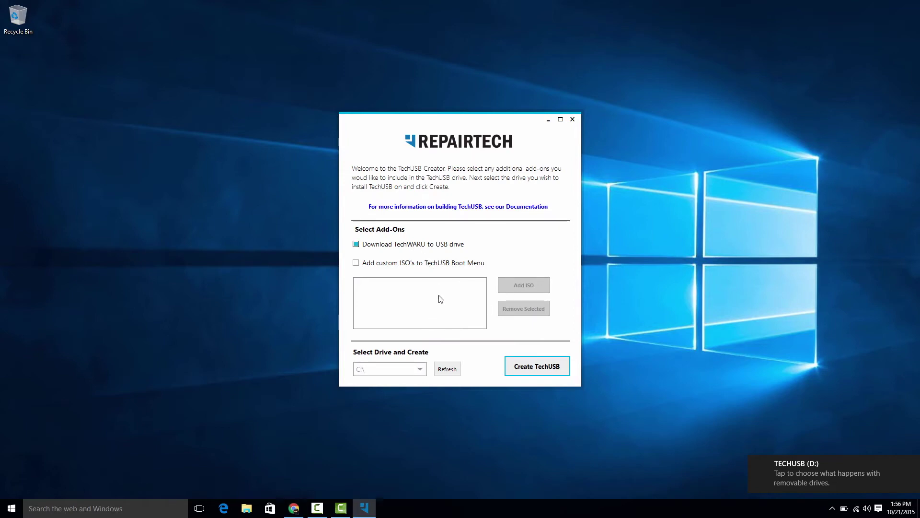
left_click(420, 369)
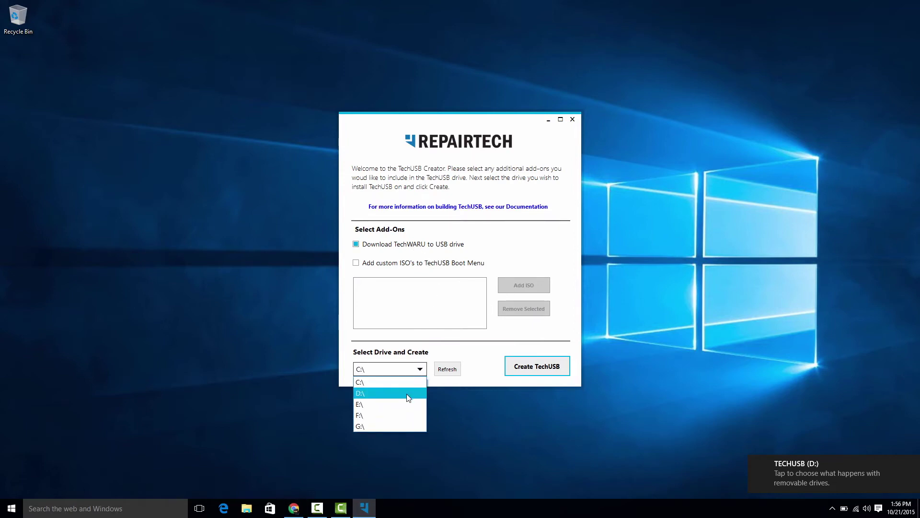
left_click(407, 392)
left_click(532, 368)
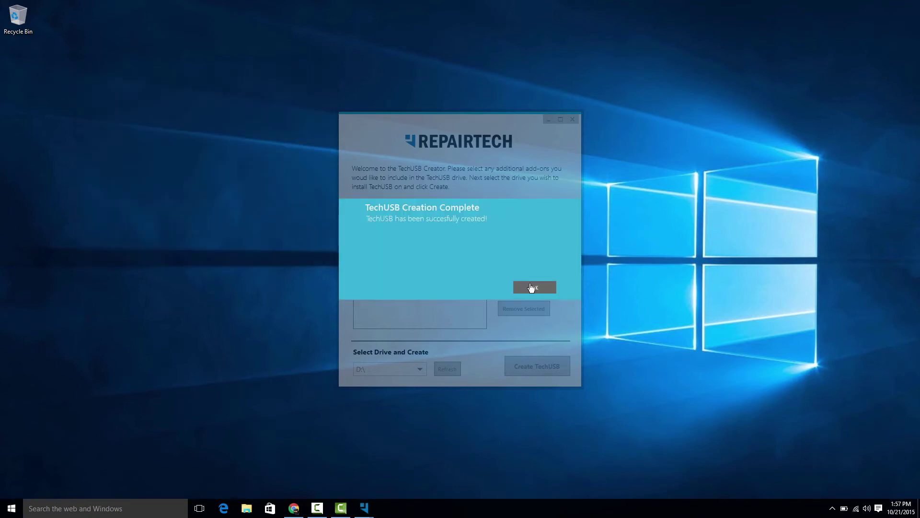
left_click(526, 288)
left_click(247, 507)
scroll(234, 302, "down", 3)
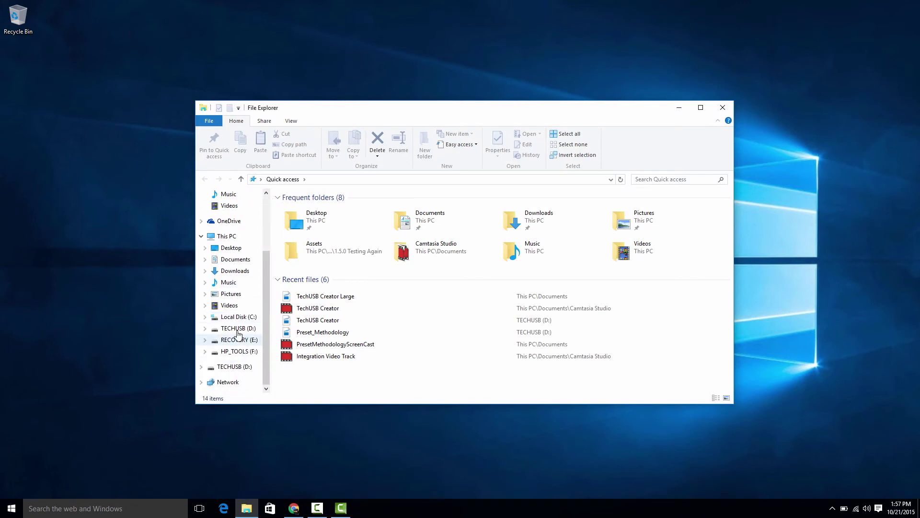
Step: Show the TECHUSB (D:) drive contents and select the TechWARU application file
left_click(241, 329)
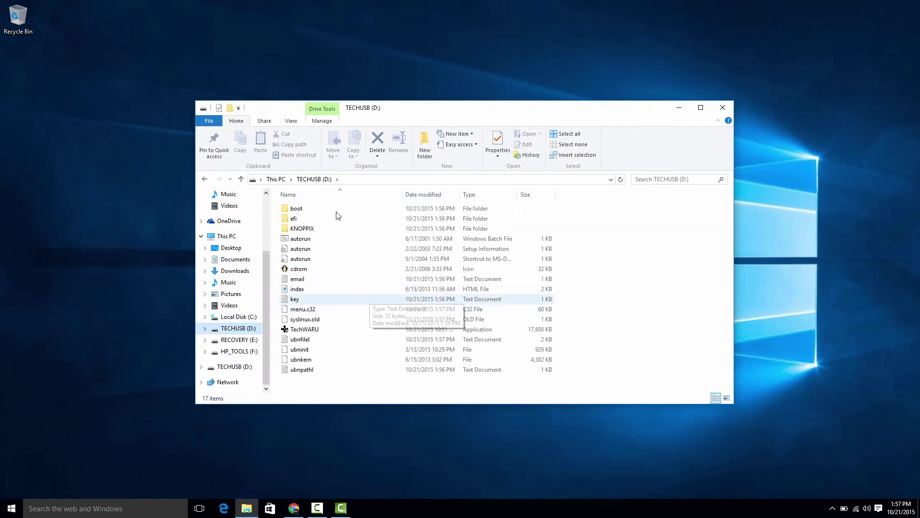
left_click(364, 333)
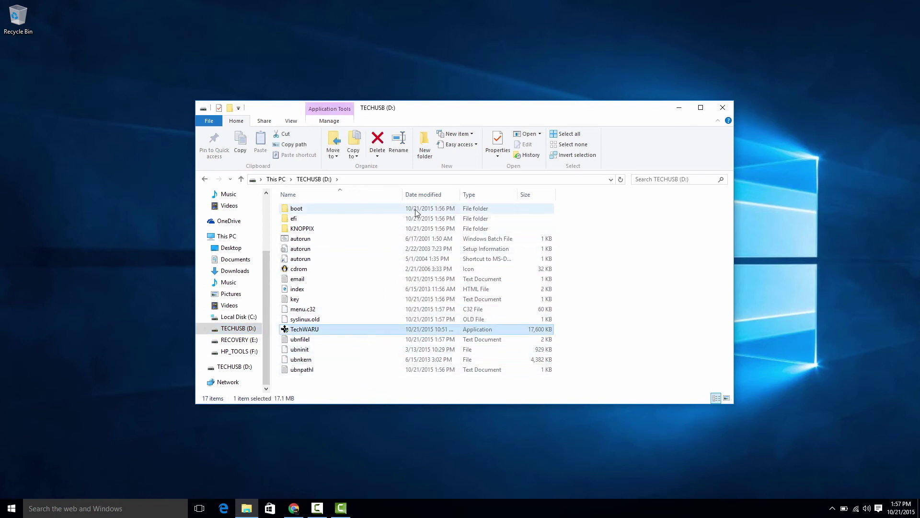